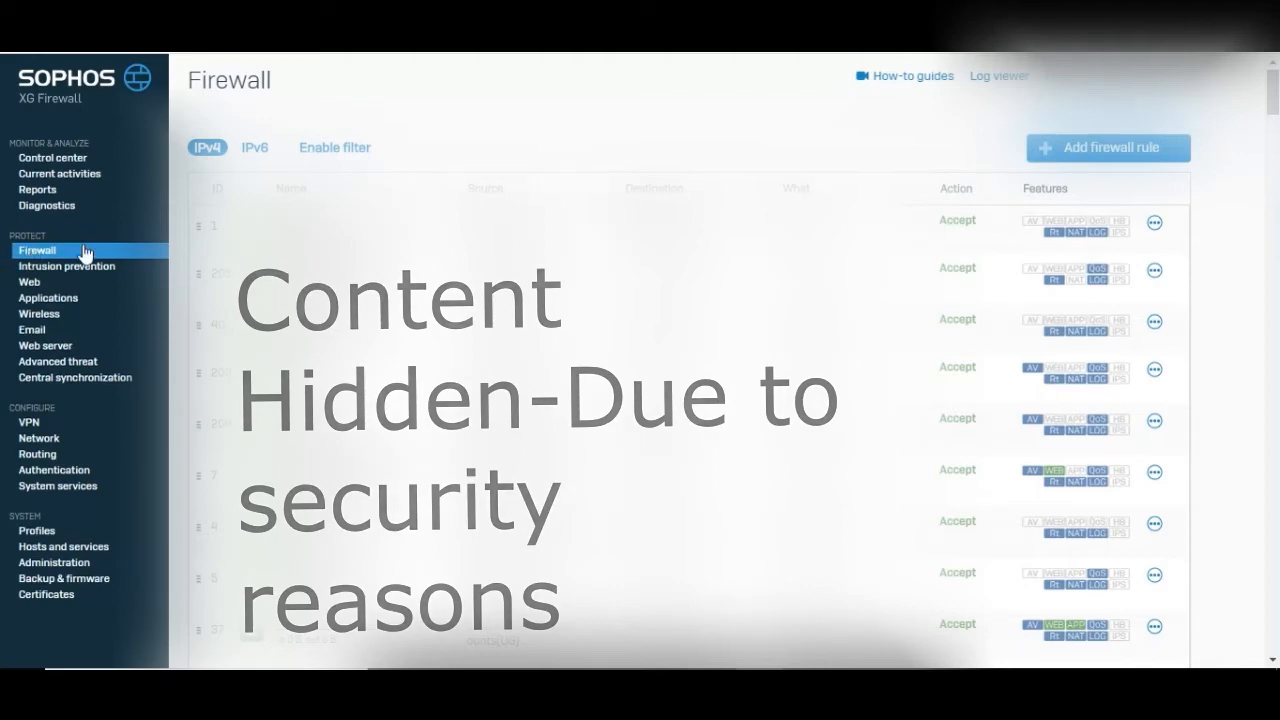
Start a new user/network firewall rule and name it "VPN to WAN".
click(1080, 152)
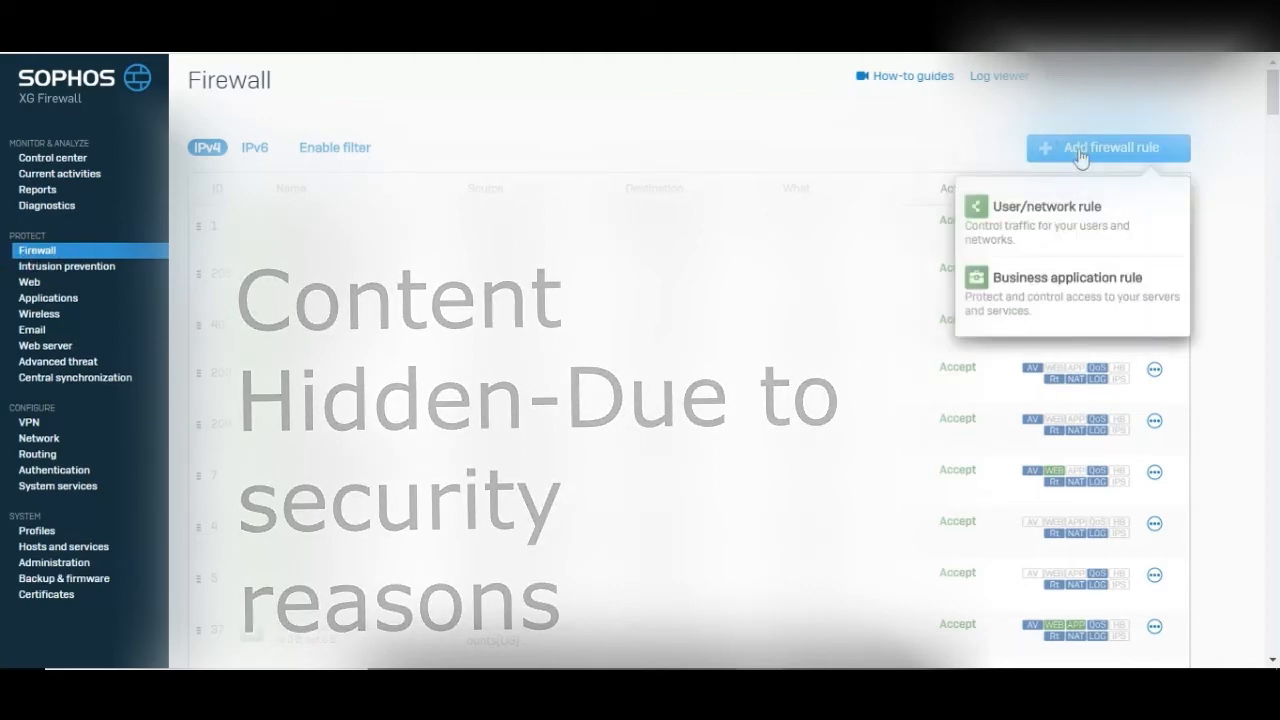
click(1033, 212)
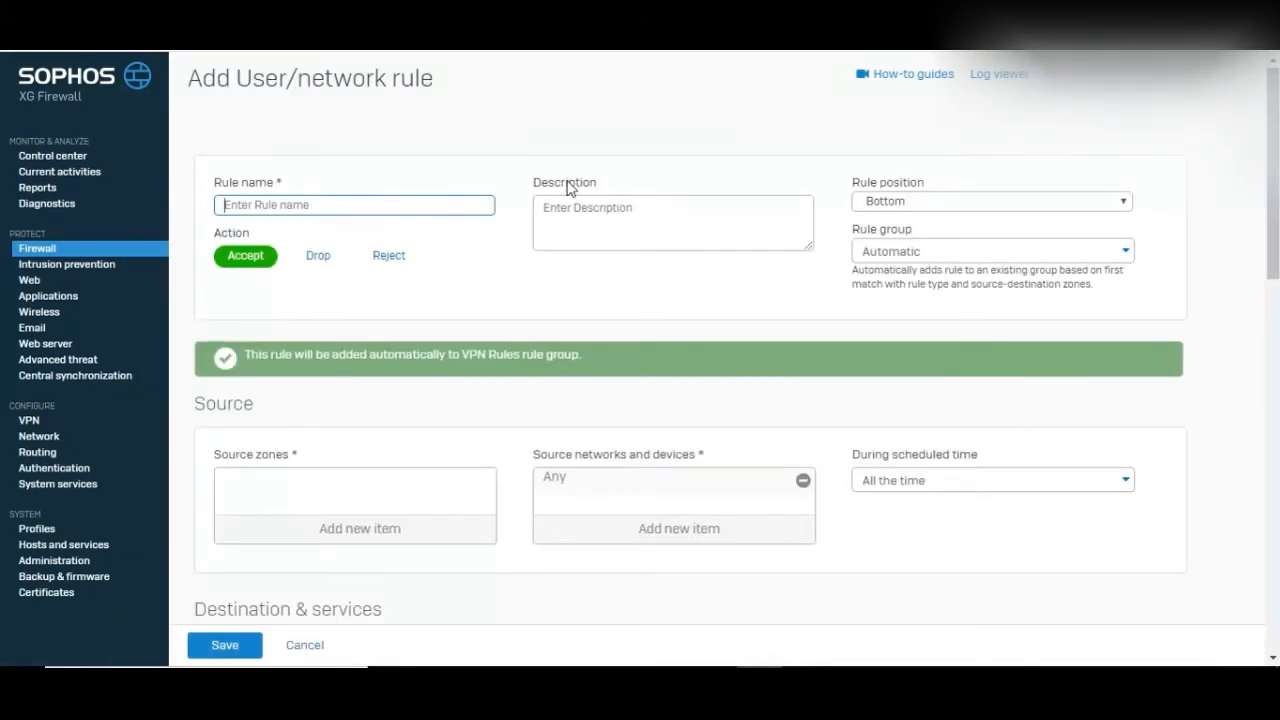
text(VPN to WAN)
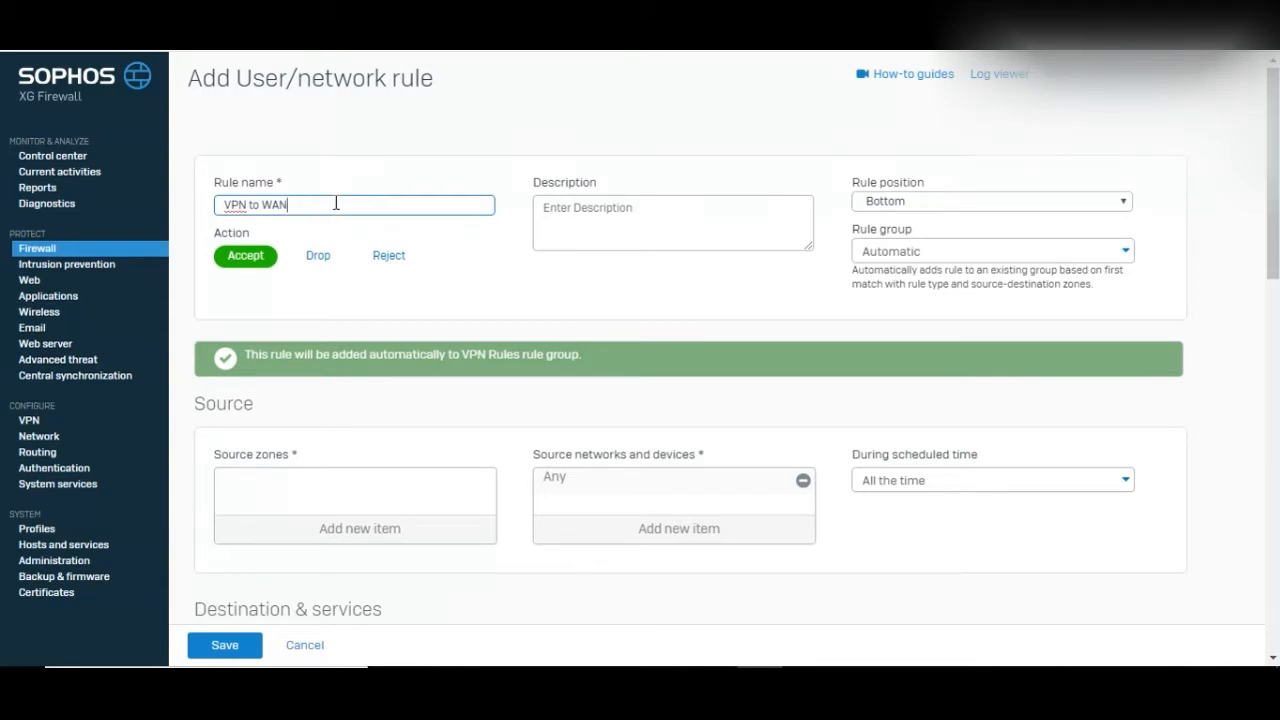
Copy the rule name "VPN to WAN" into the rule's description.
click(606, 213)
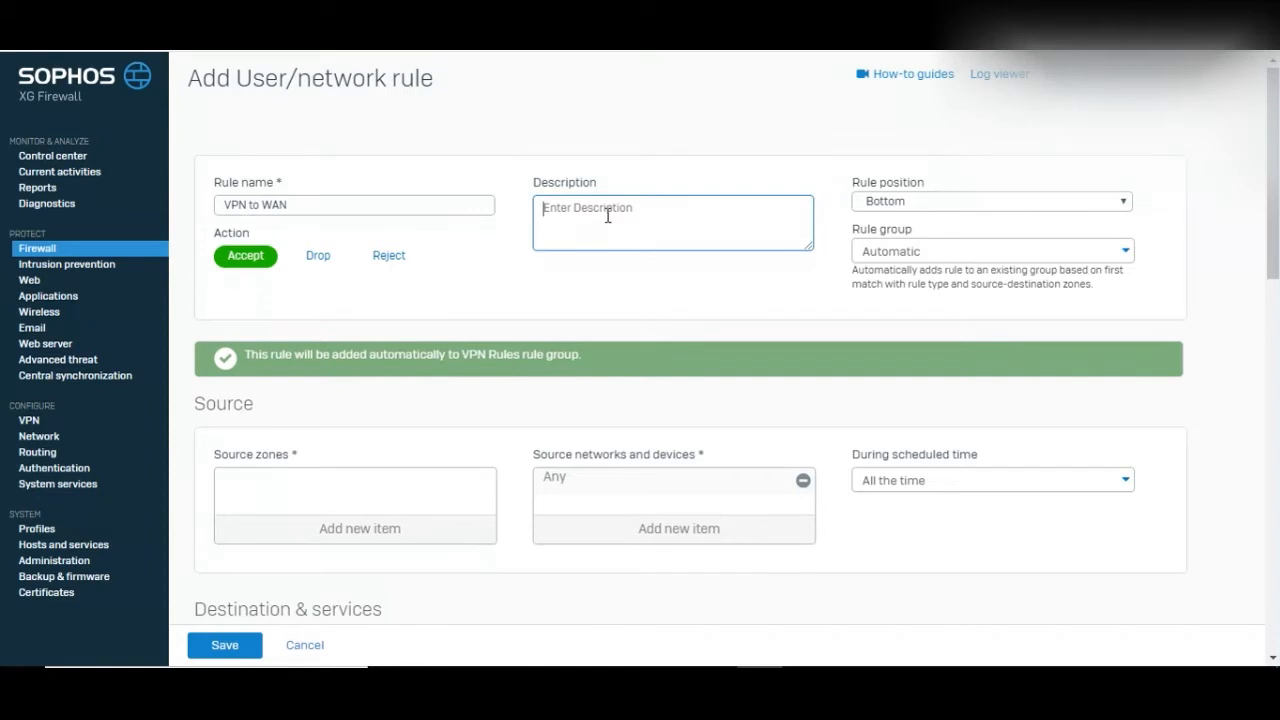
click(470, 199)
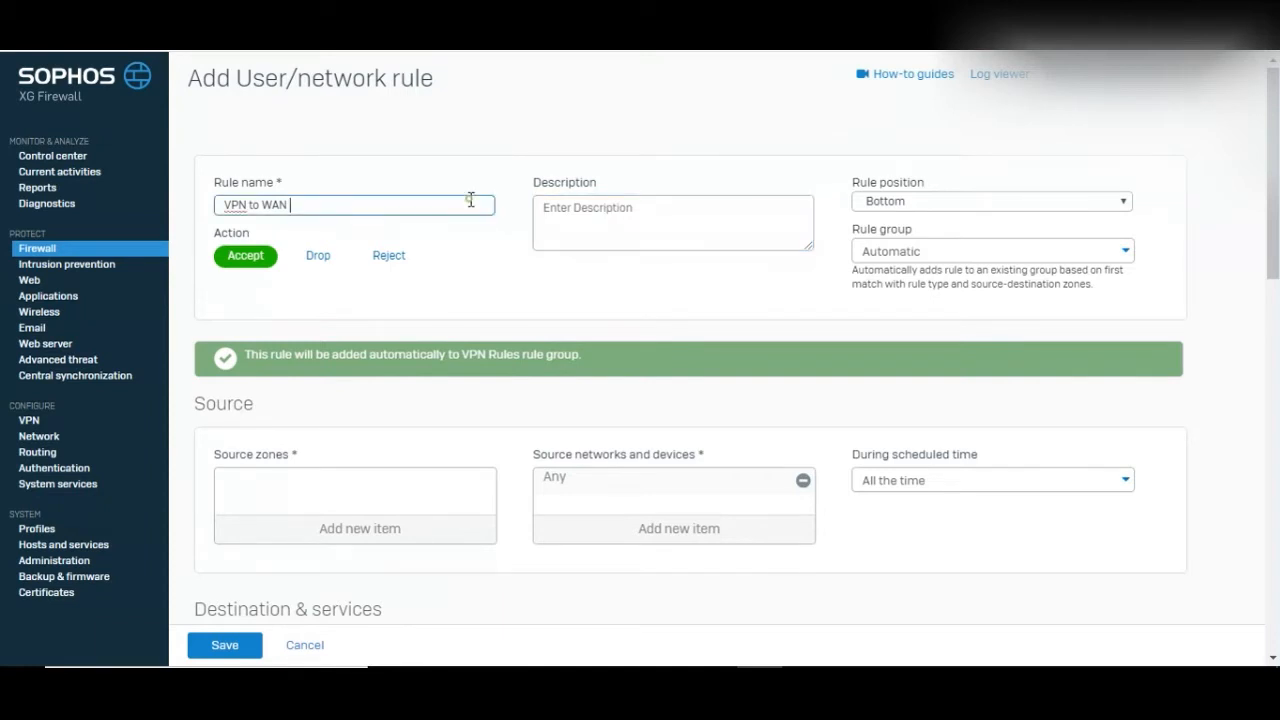
triple_click(469, 199)
key(ctrl+c)
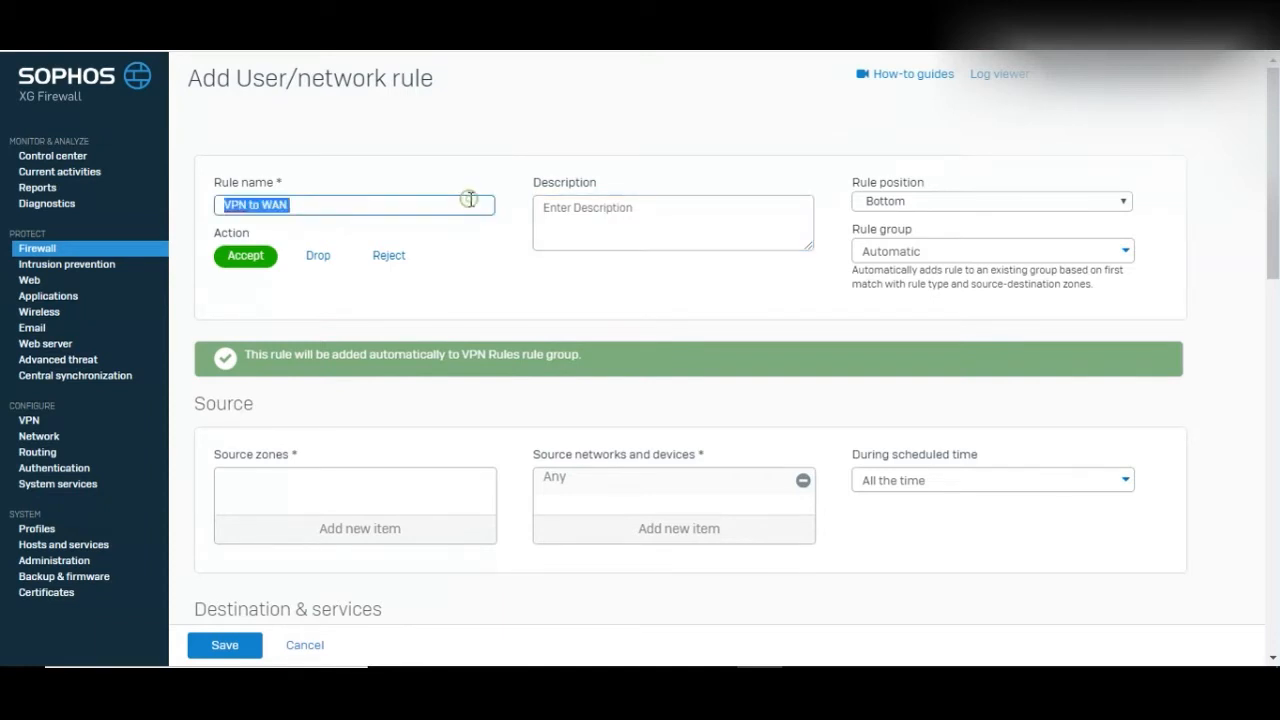
click(763, 234)
key(ctrl+v)
Add VPN as the rule's source zone.
scroll(760, 231, down, 1)
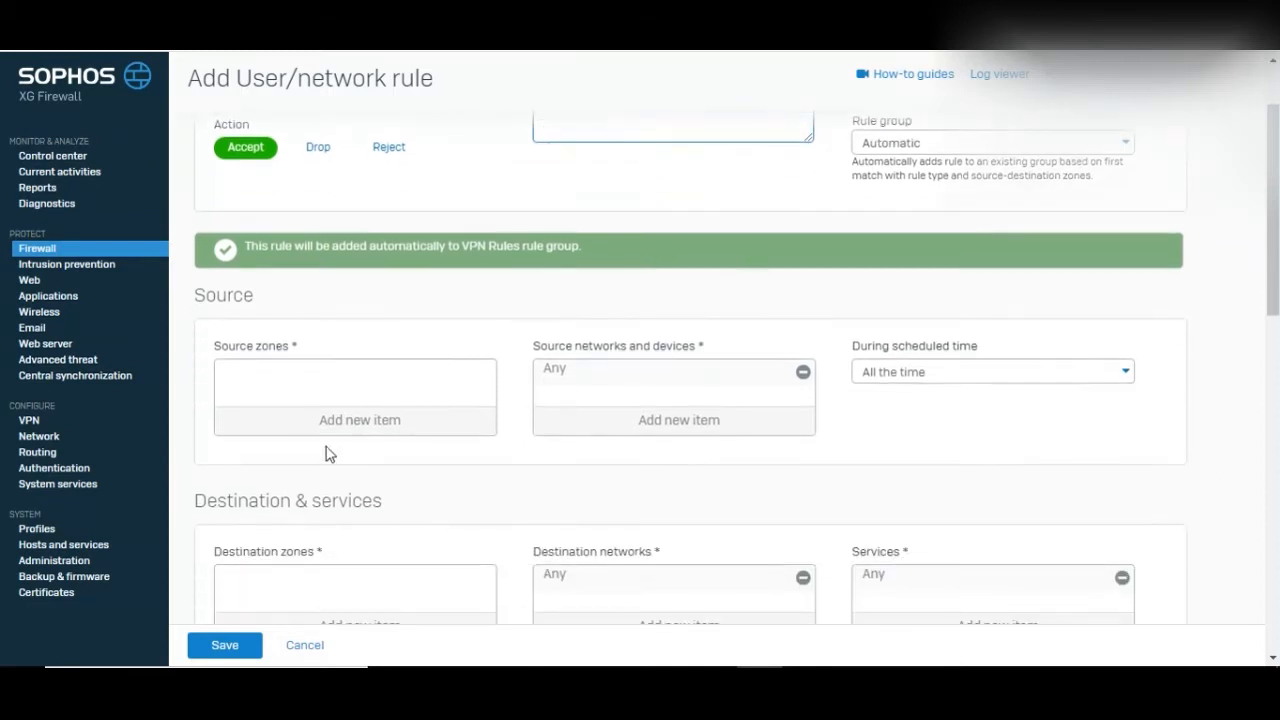
click(360, 428)
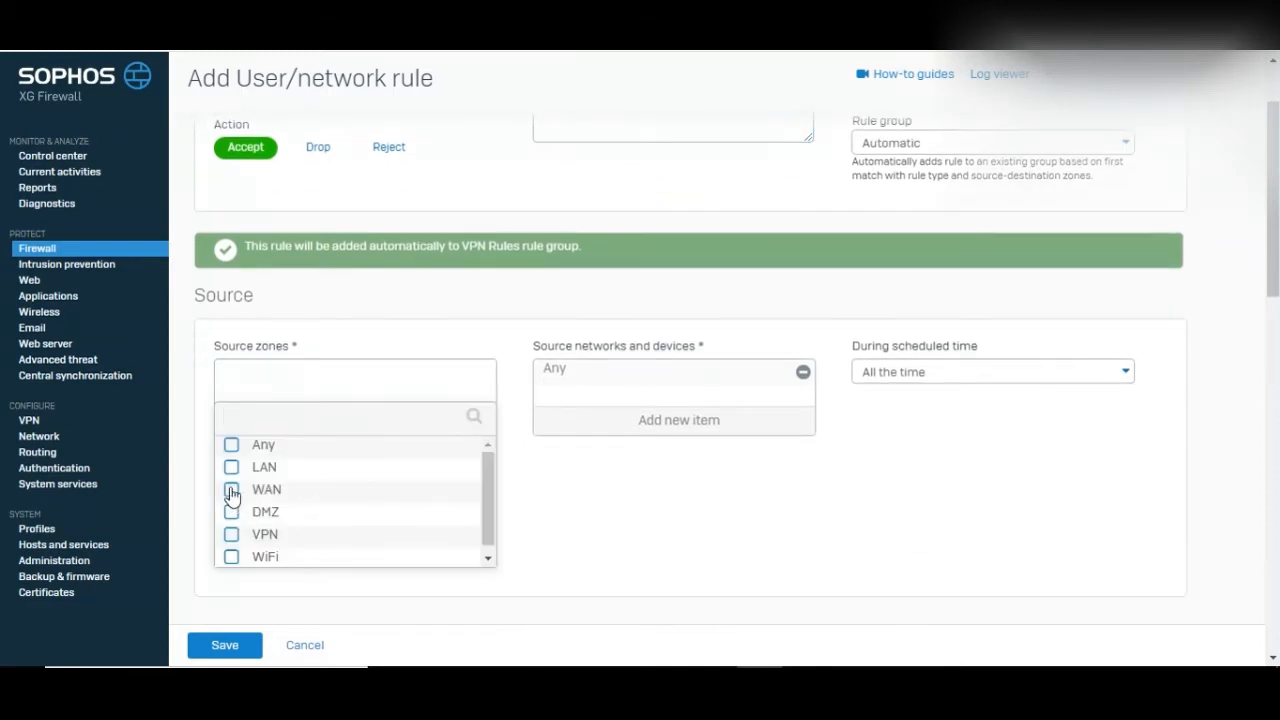
click(231, 538)
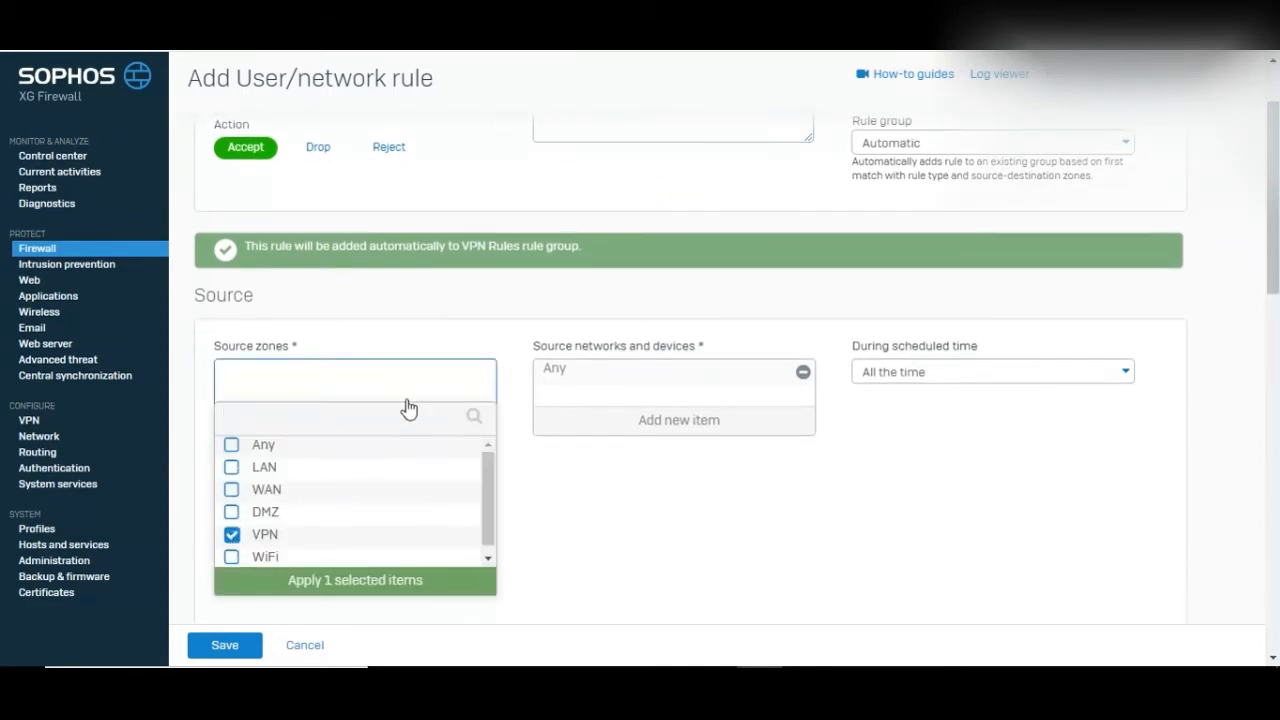
click(393, 583)
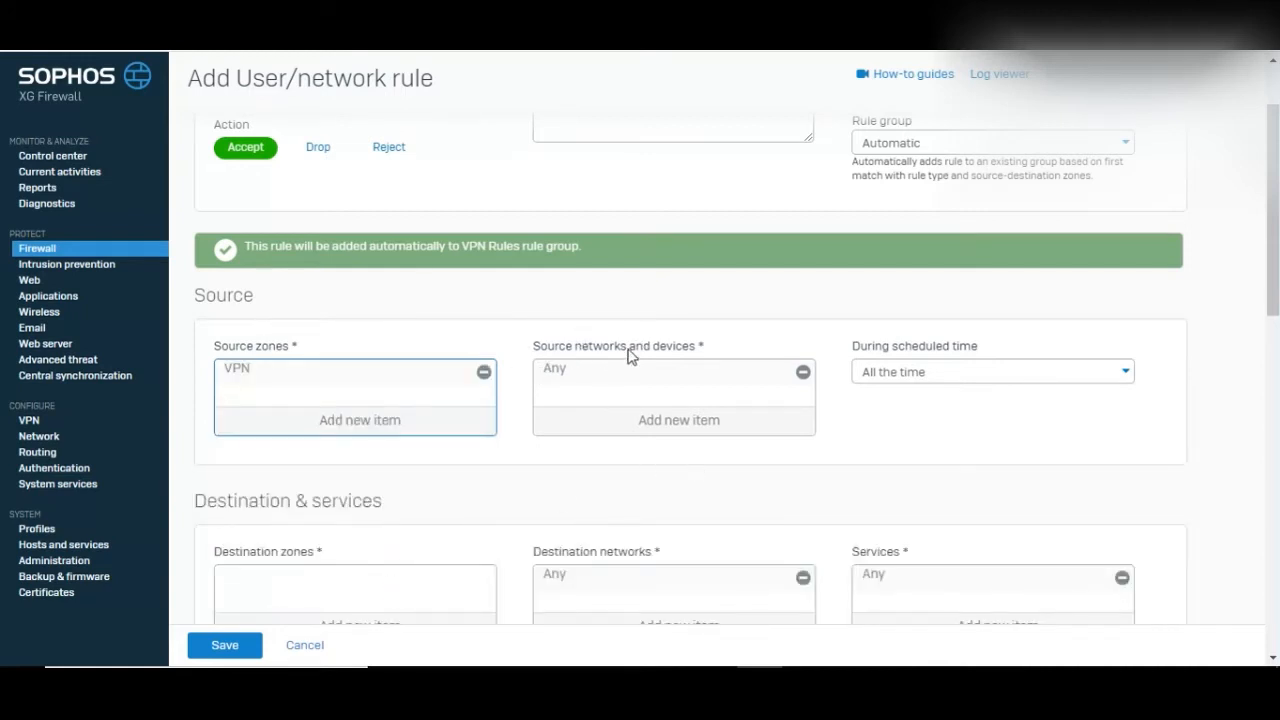
Add WAN as the rule's destination zone.
scroll(630, 355, down, 1)
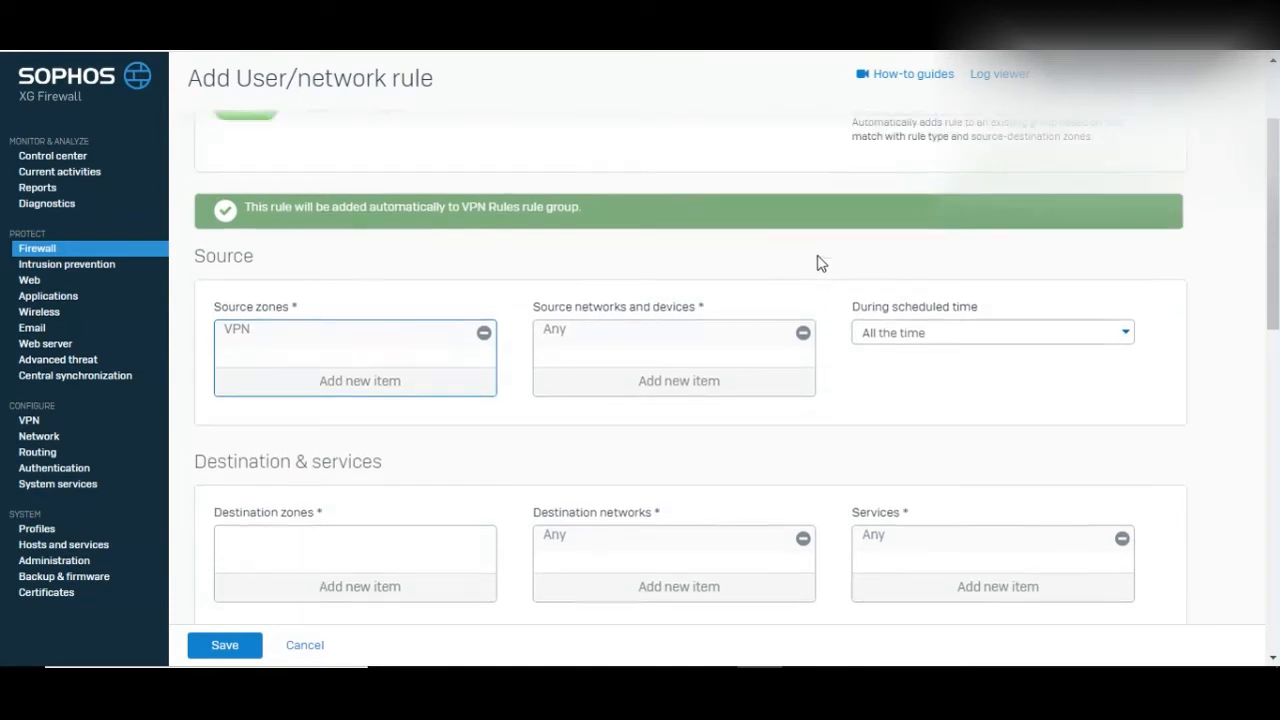
scroll(820, 263, up, 1)
scroll(820, 263, down, 2)
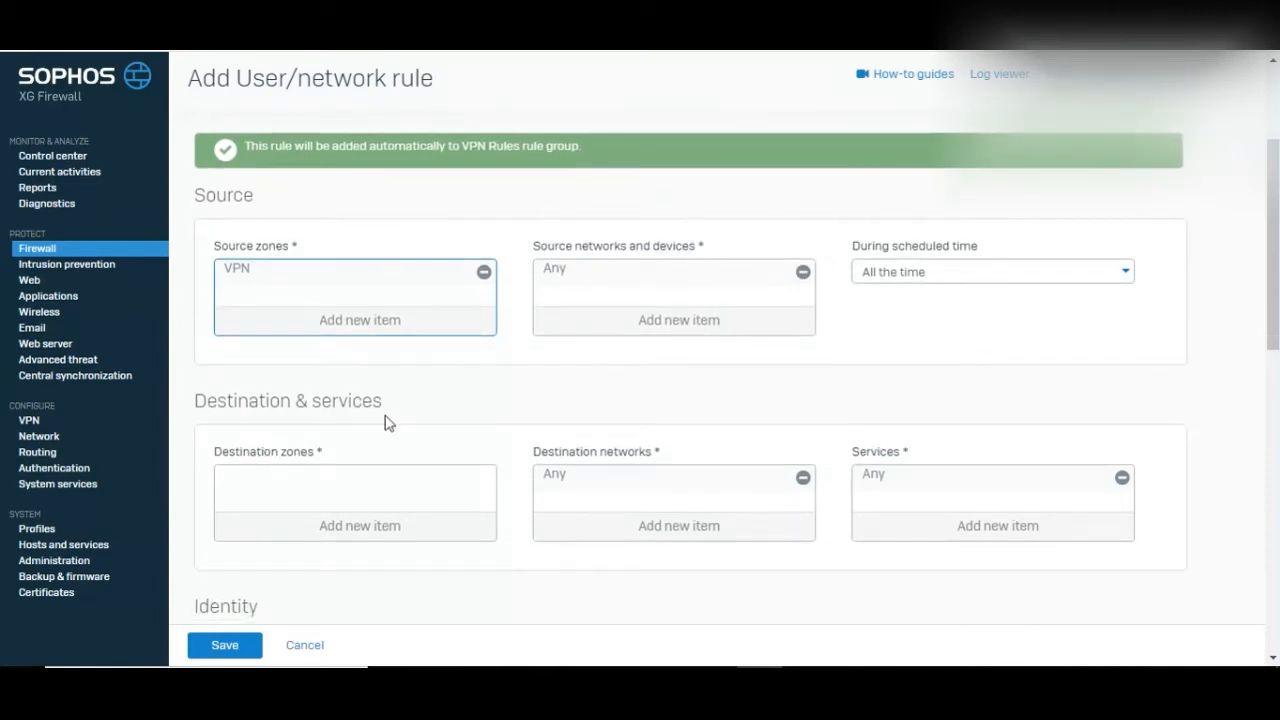
click(338, 520)
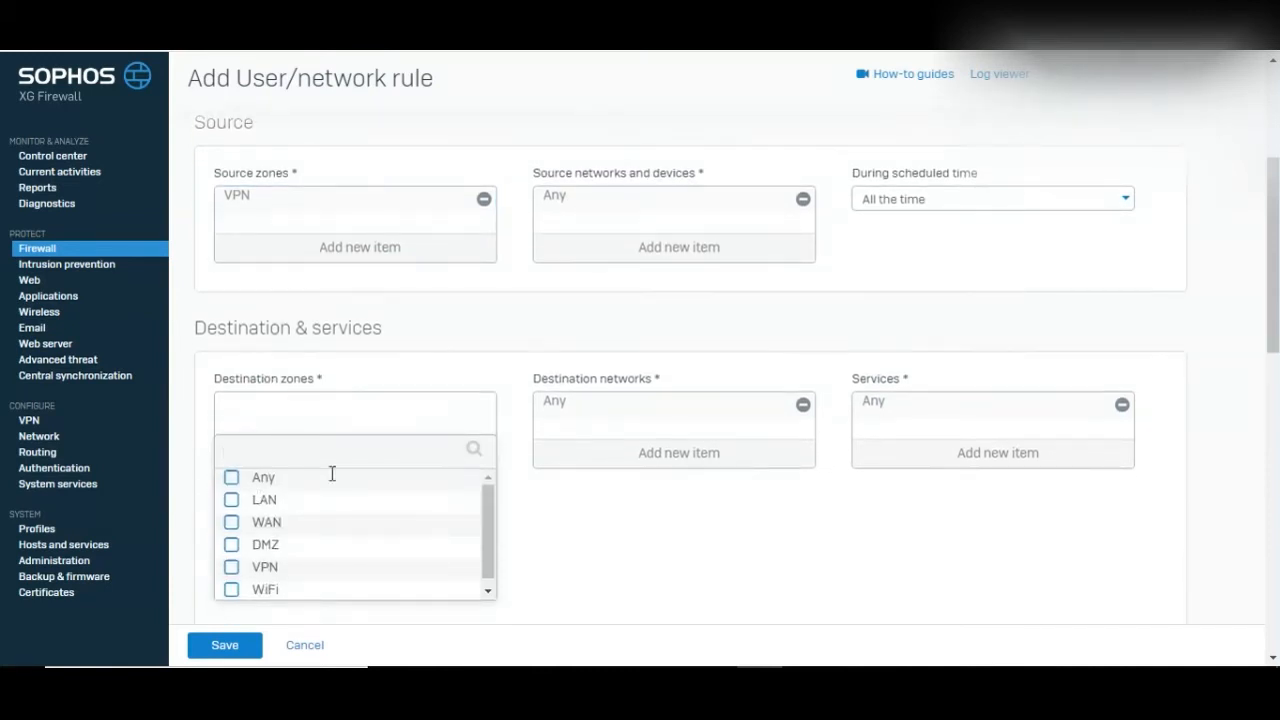
click(232, 523)
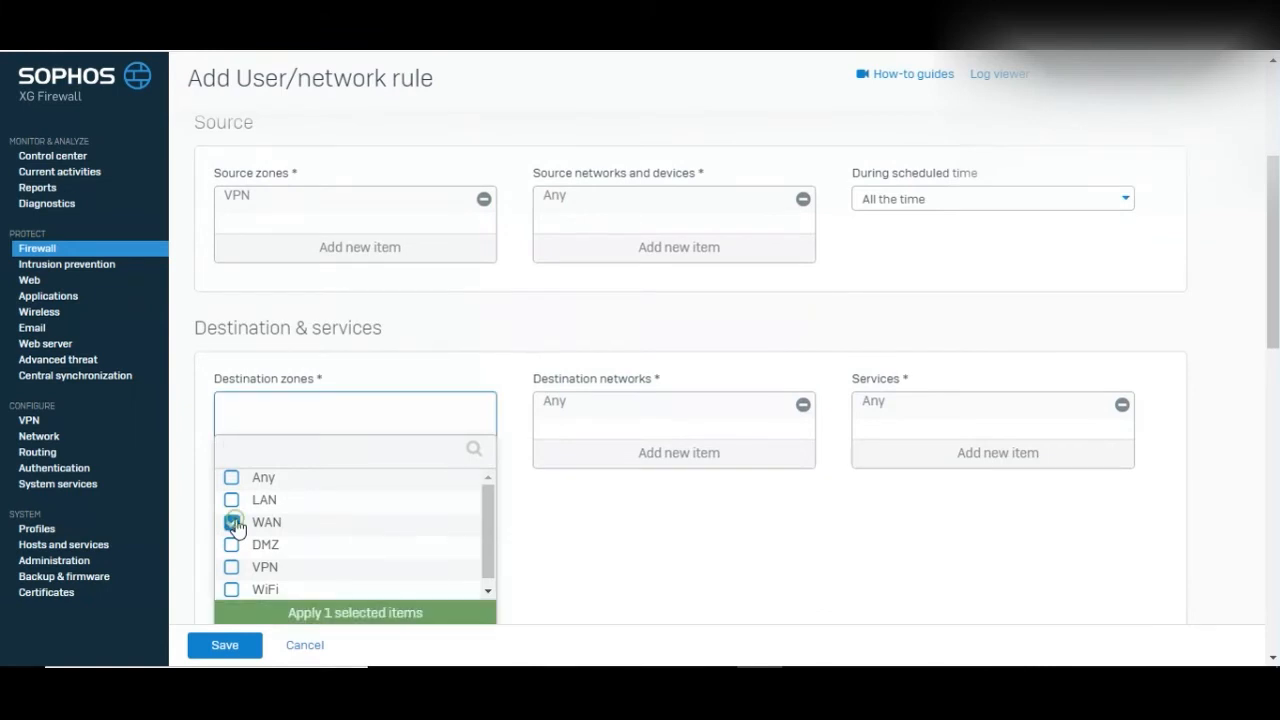
click(400, 614)
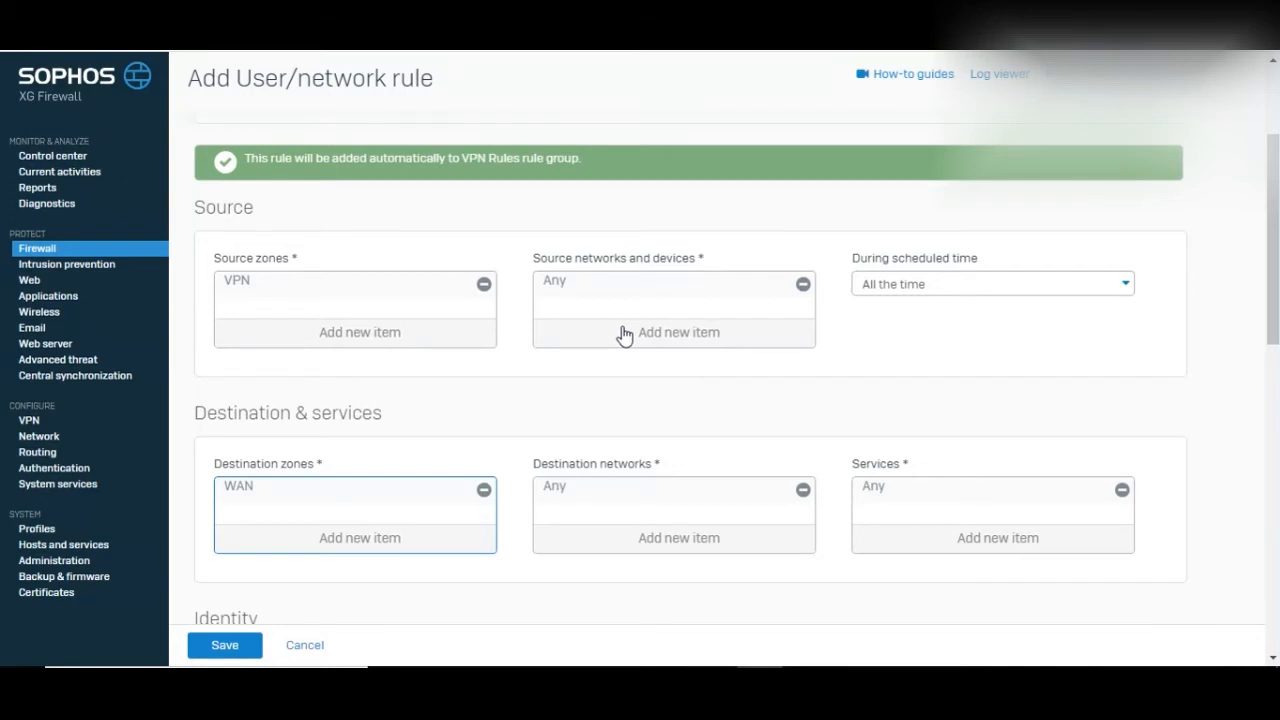
Add LAN to the destination zones and remove WAN from them.
scroll(624, 334, down, 1)
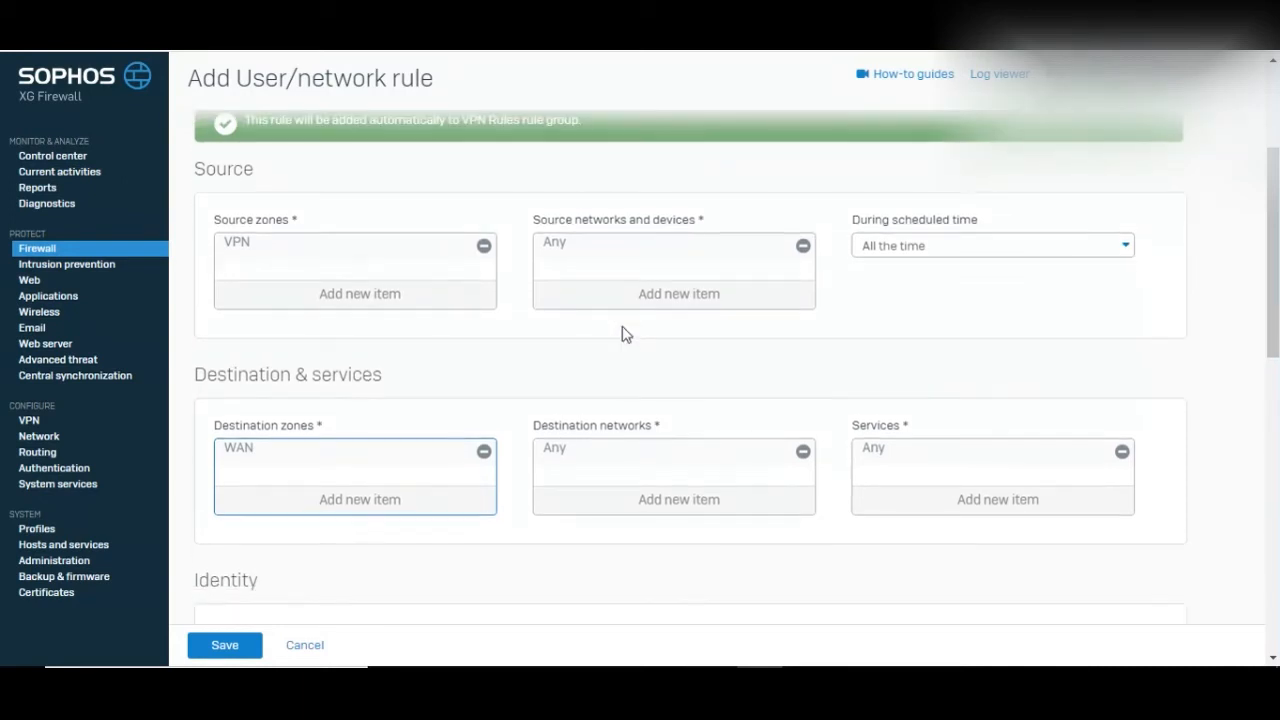
click(354, 509)
click(232, 518)
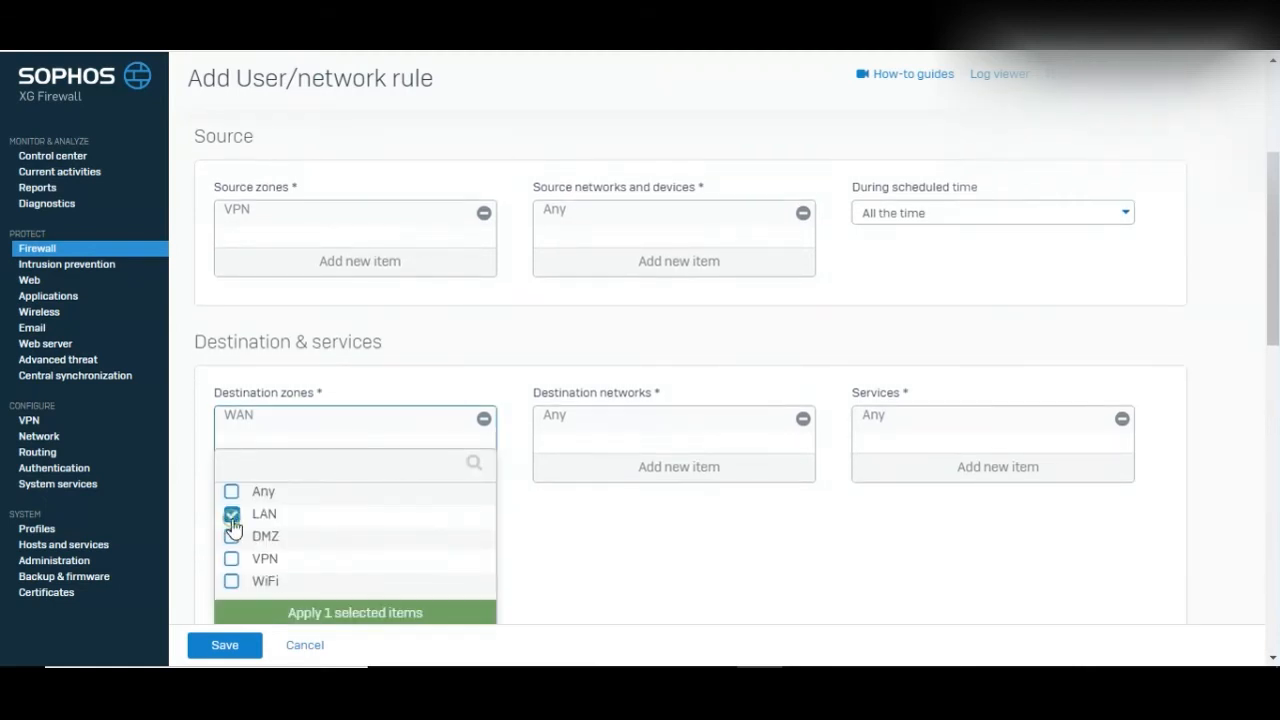
click(332, 622)
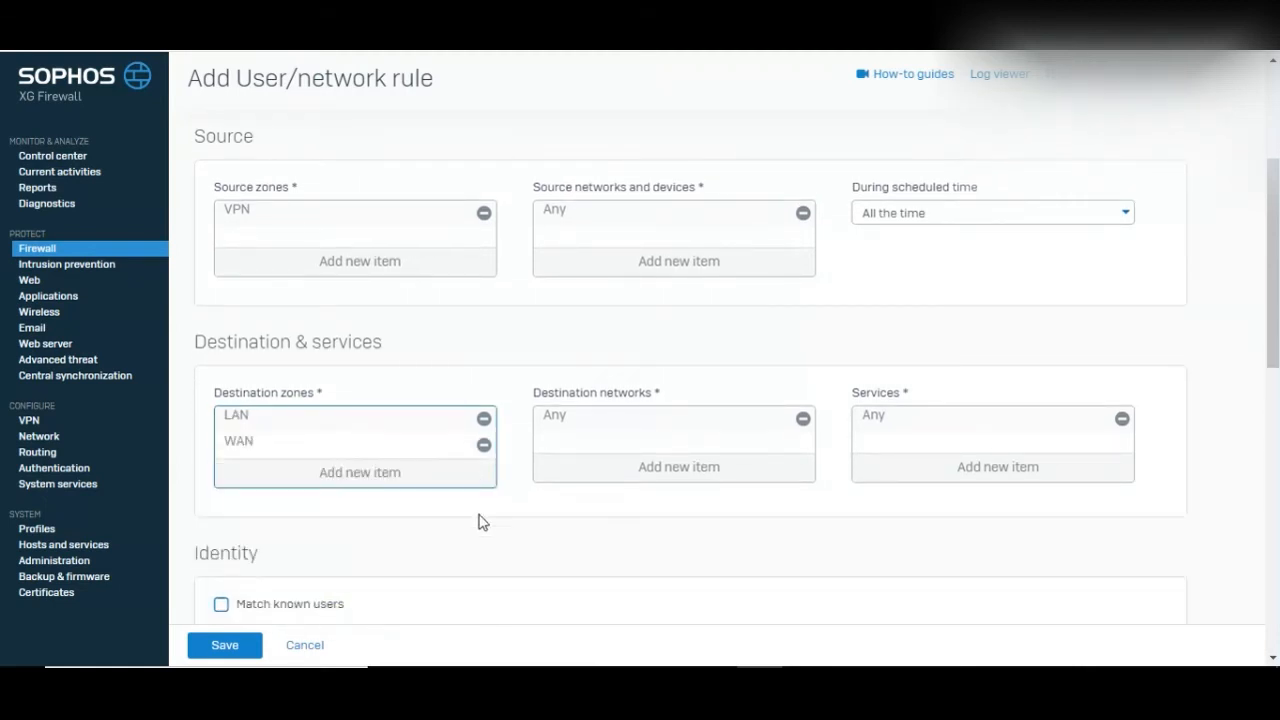
click(483, 447)
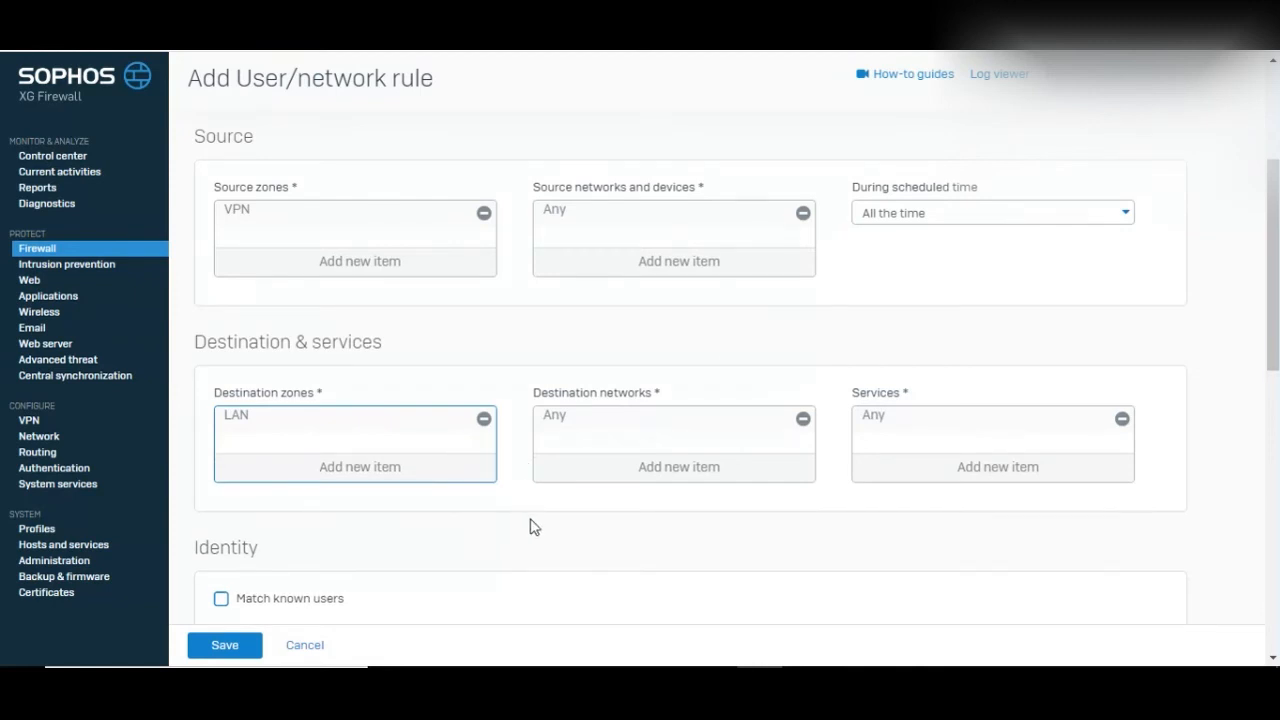
Remove LAN from the destination zones and select WAN as the destination zone again.
scroll(530, 525, down, 1)
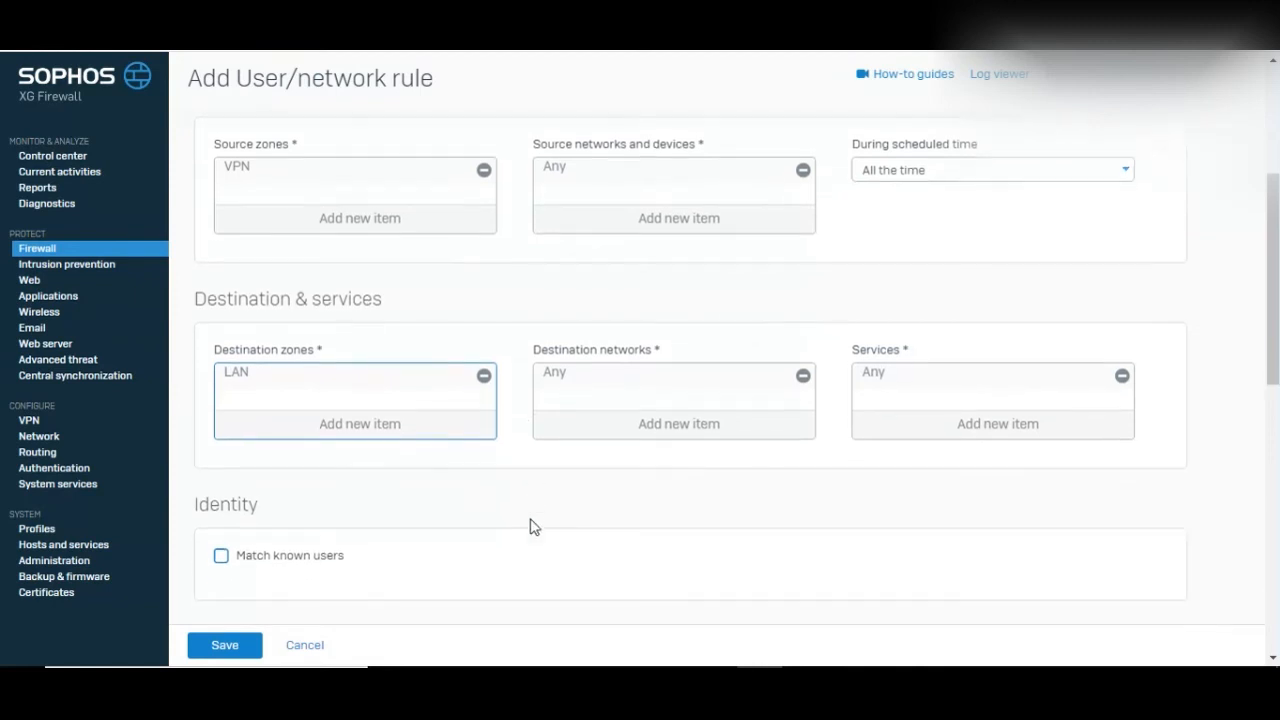
click(484, 376)
click(360, 437)
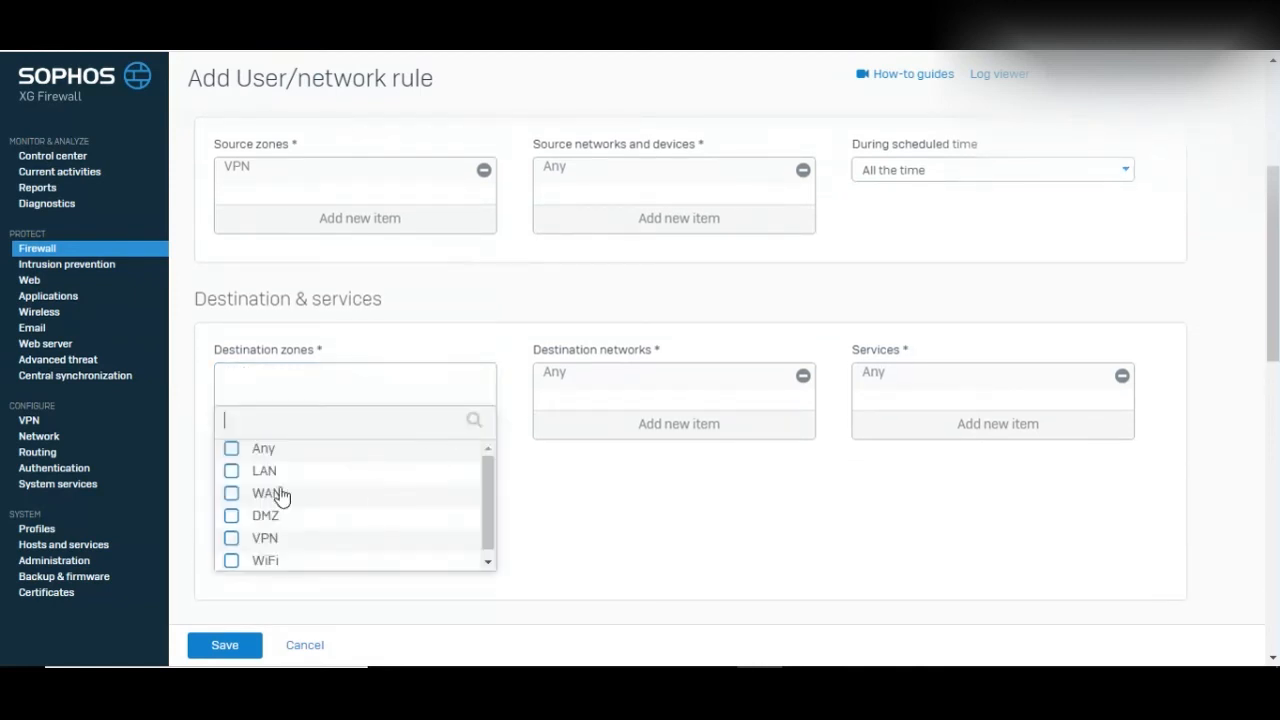
click(234, 497)
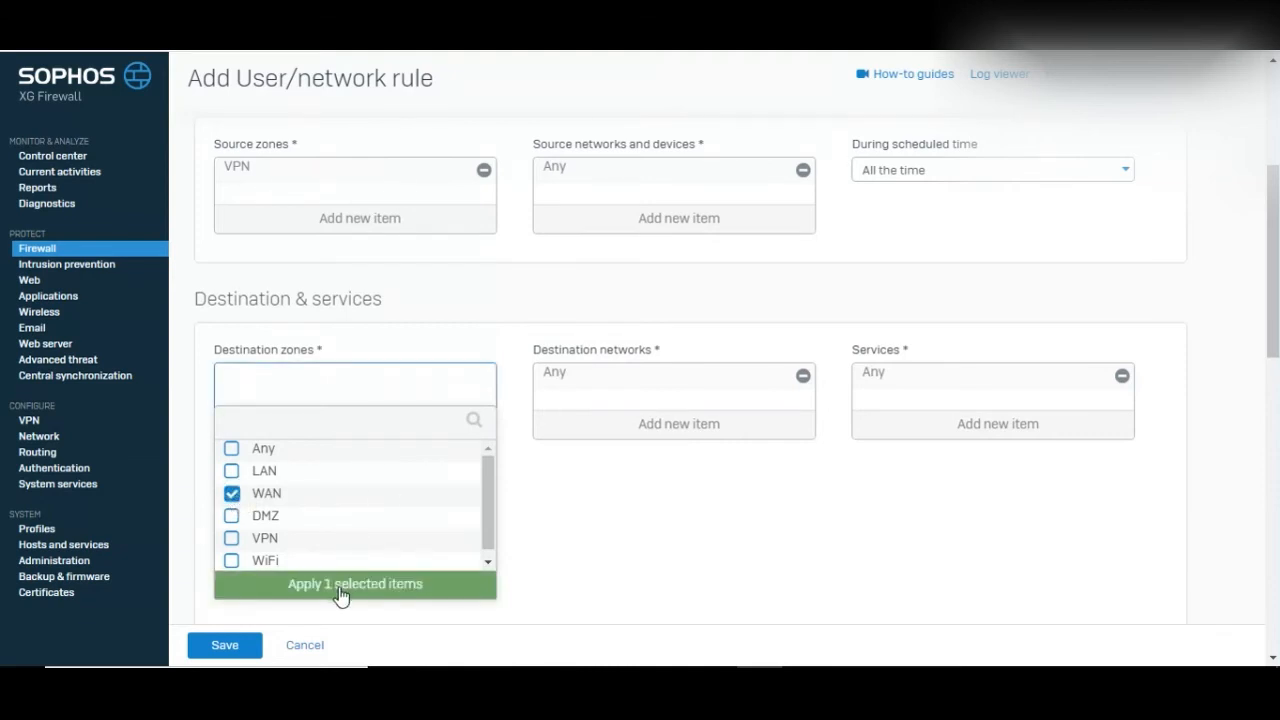
click(342, 594)
Review the rule's name, zones, identity, malware scanning and advanced settings, including the available intrusion prevention policies.
scroll(586, 508, up, 5)
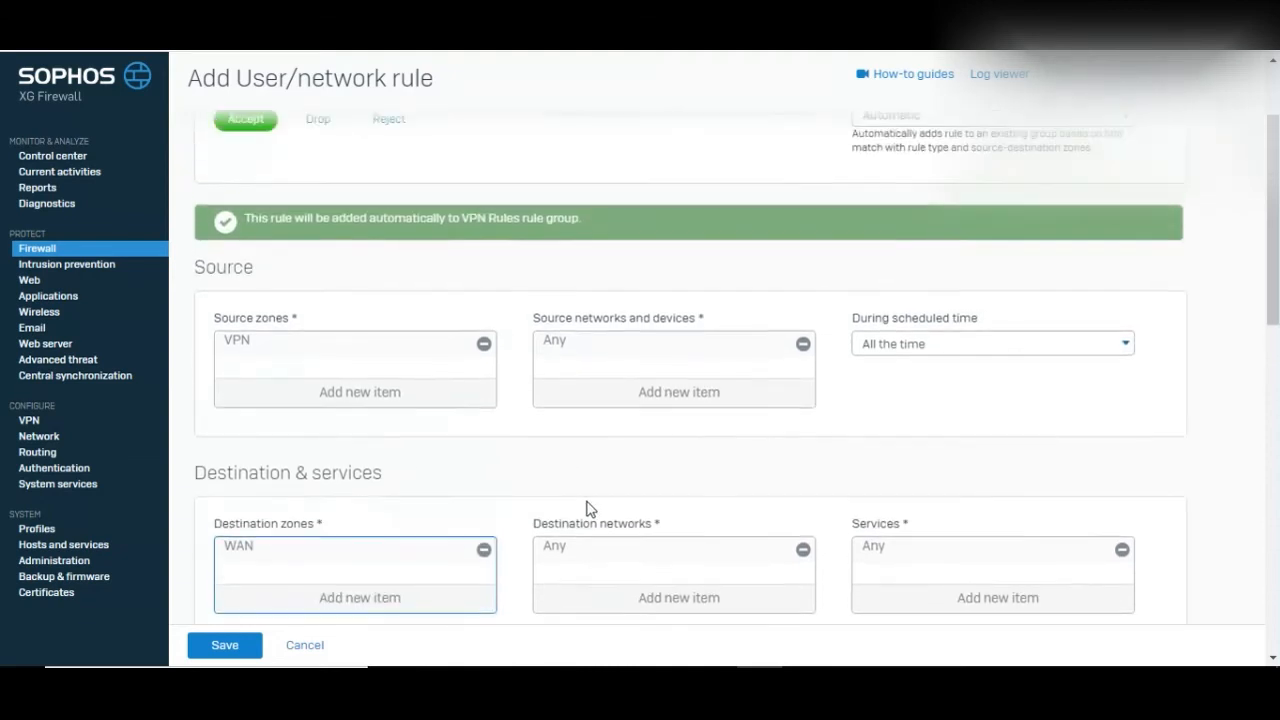
click(287, 204)
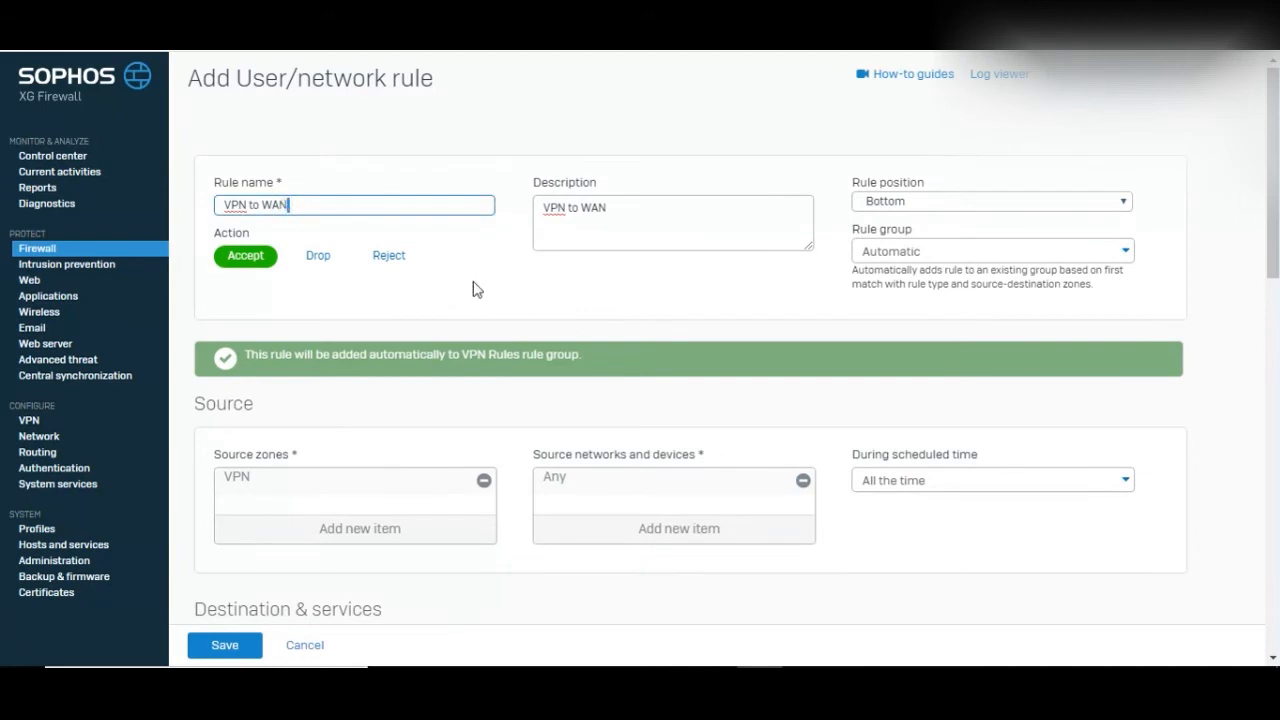
scroll(485, 310, down, 5)
scroll(487, 317, down, 3)
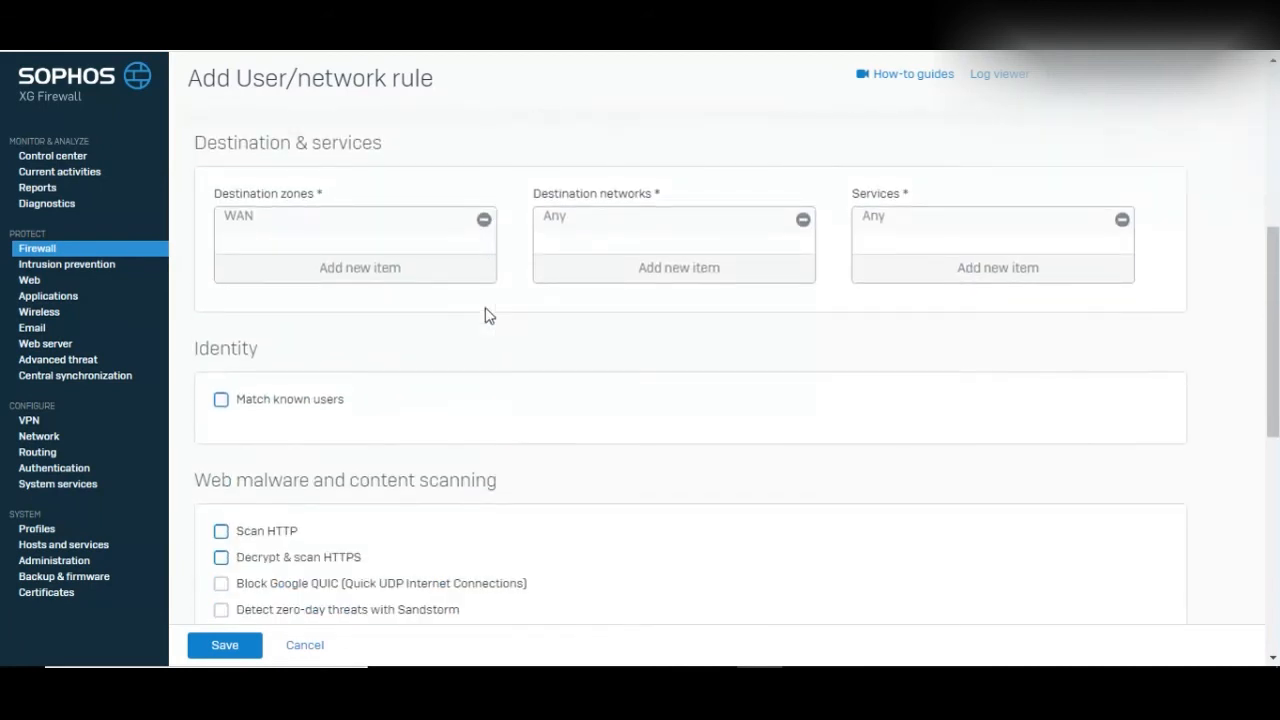
scroll(553, 365, down, 1)
scroll(555, 367, down, 1)
scroll(555, 367, up, 2)
scroll(555, 367, down, 4)
scroll(553, 365, down, 5)
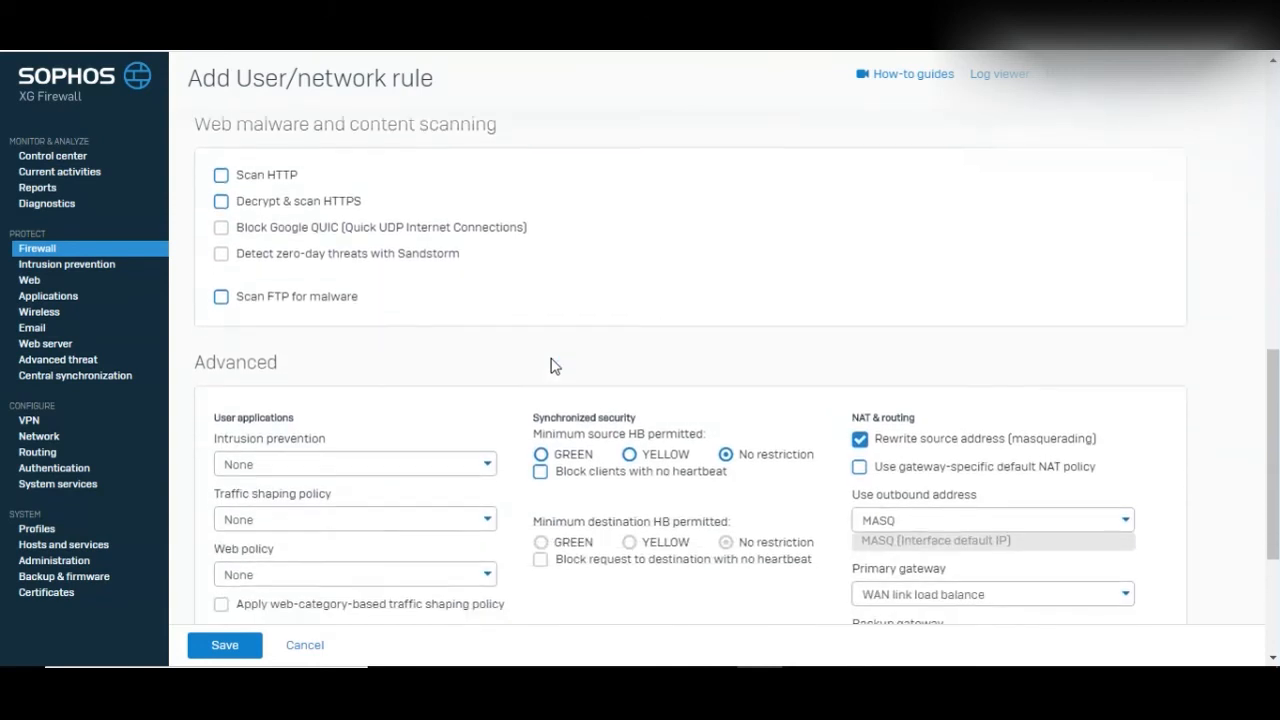
scroll(553, 367, down, 3)
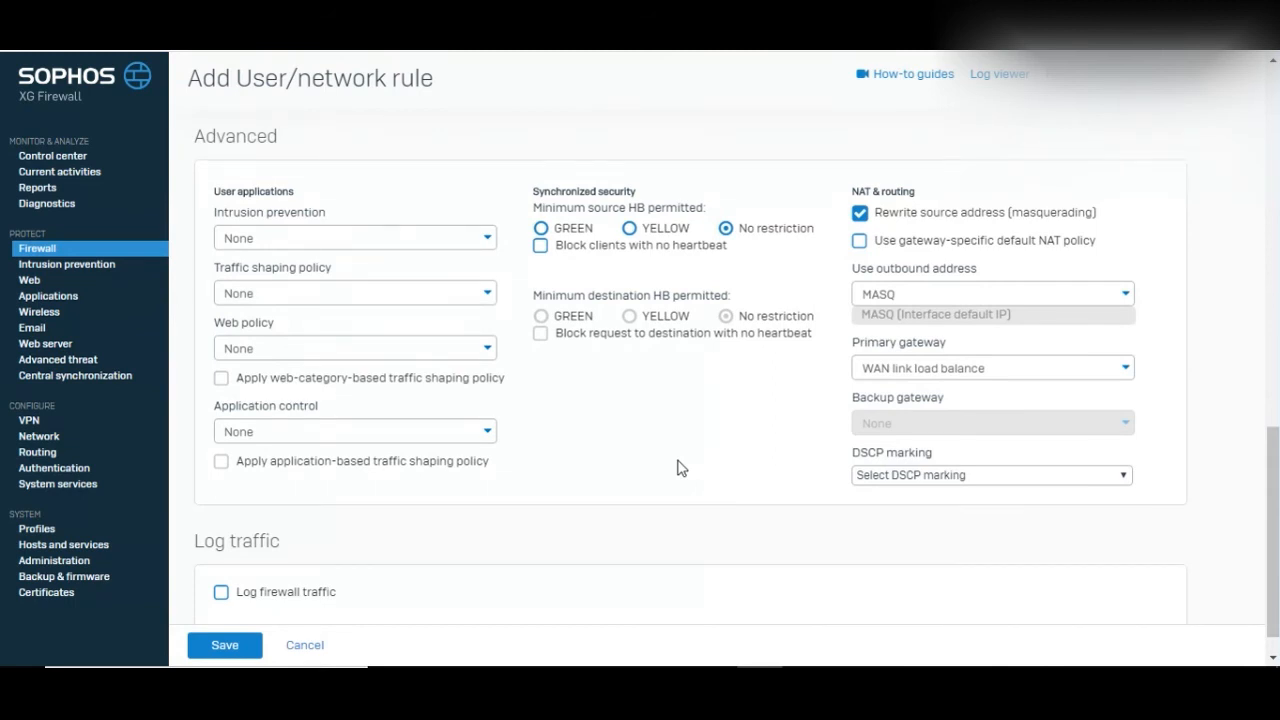
click(298, 242)
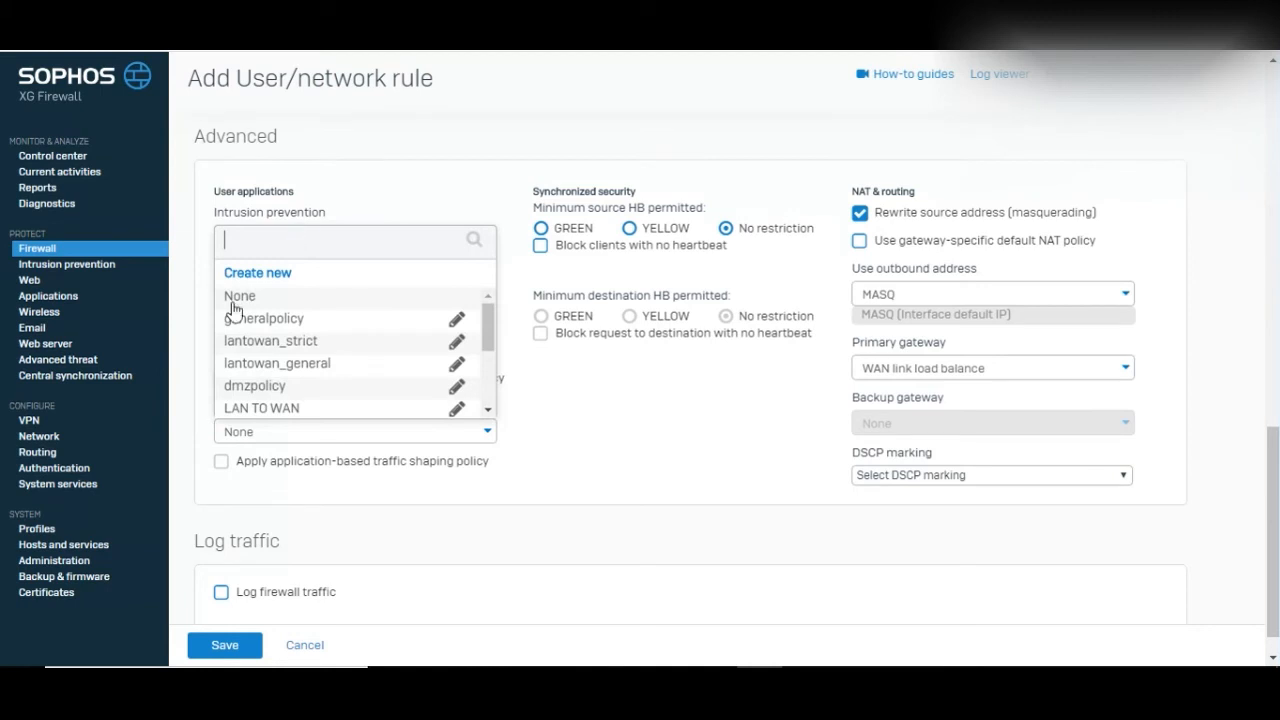
click(392, 190)
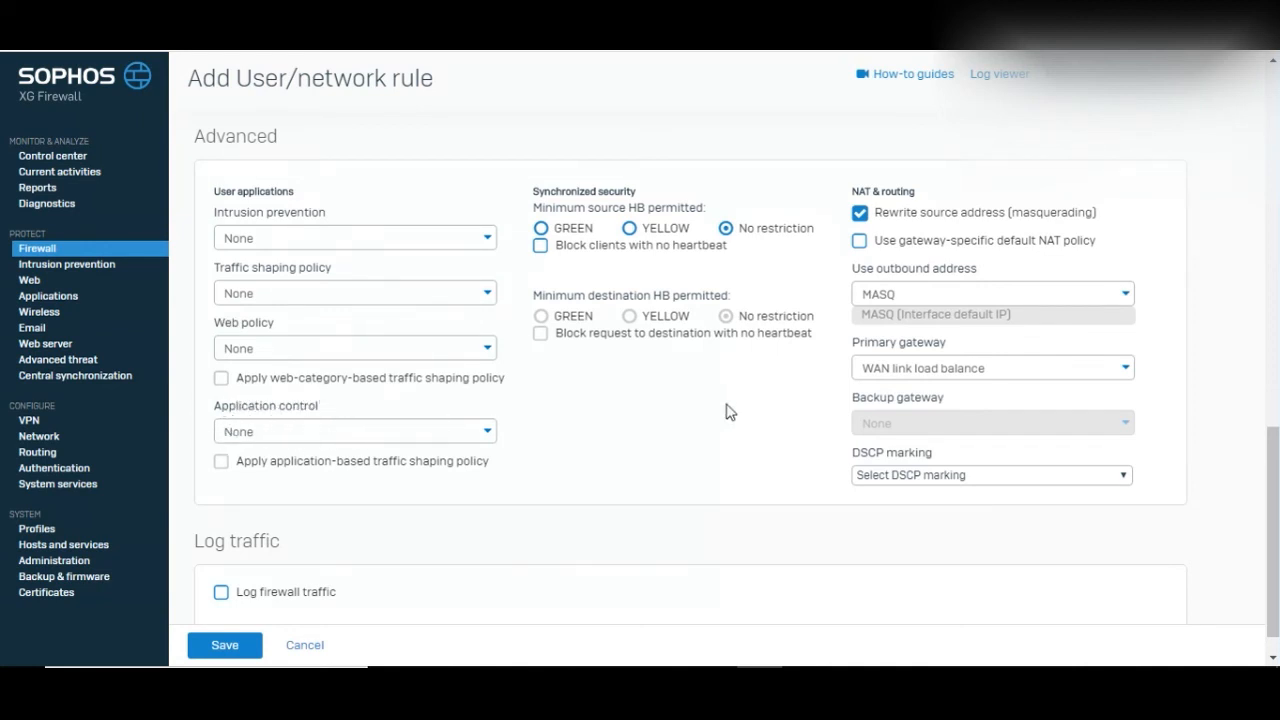
Save the new VPN to WAN firewall rule.
scroll(728, 412, down, 1)
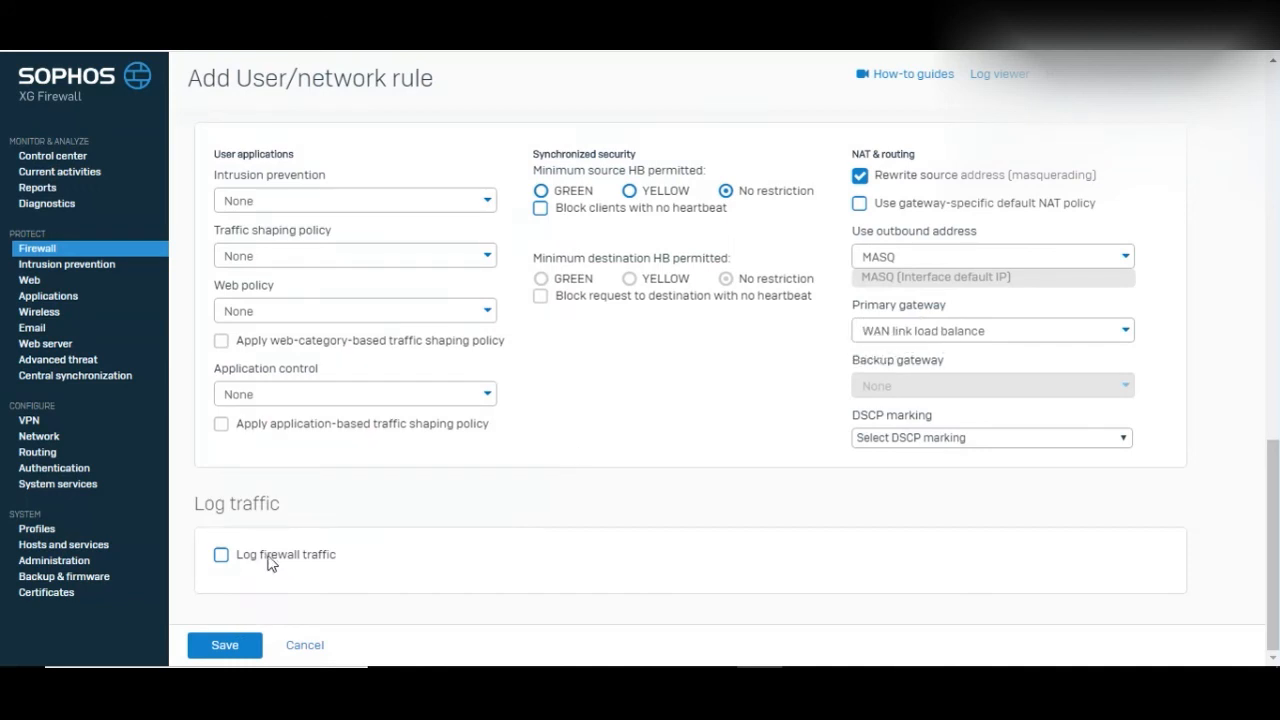
click(228, 646)
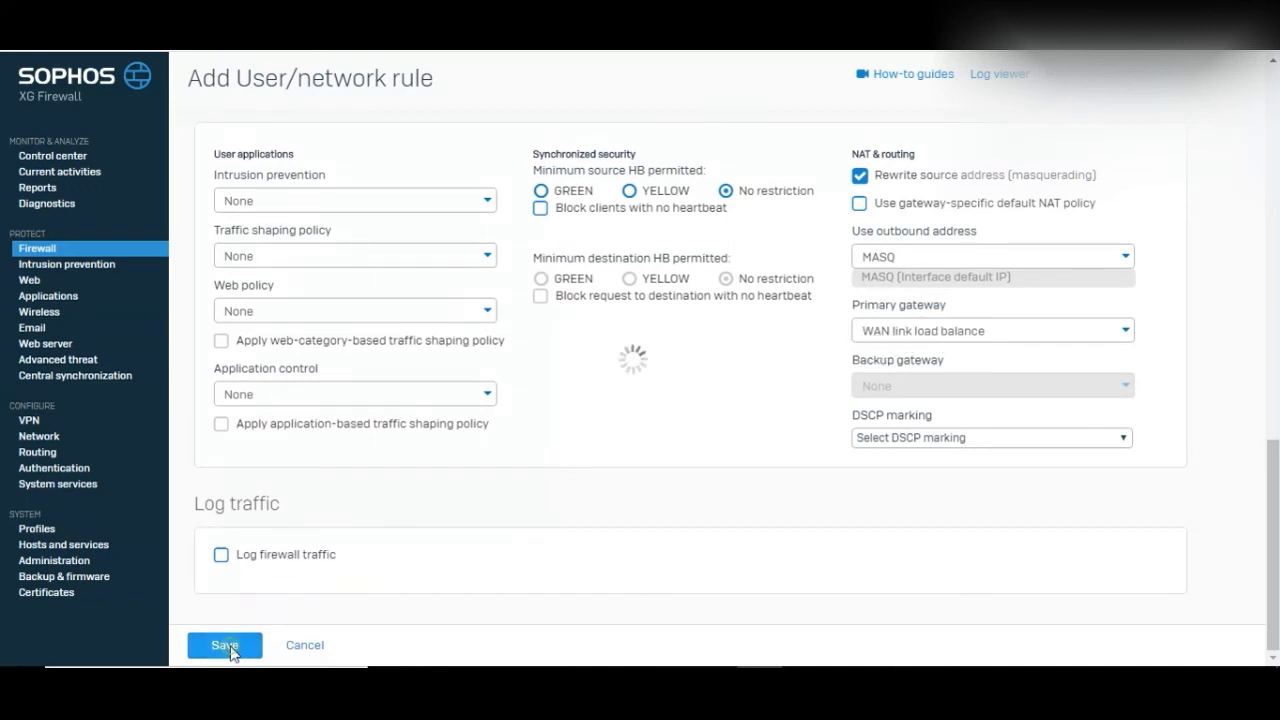
click(236, 648)
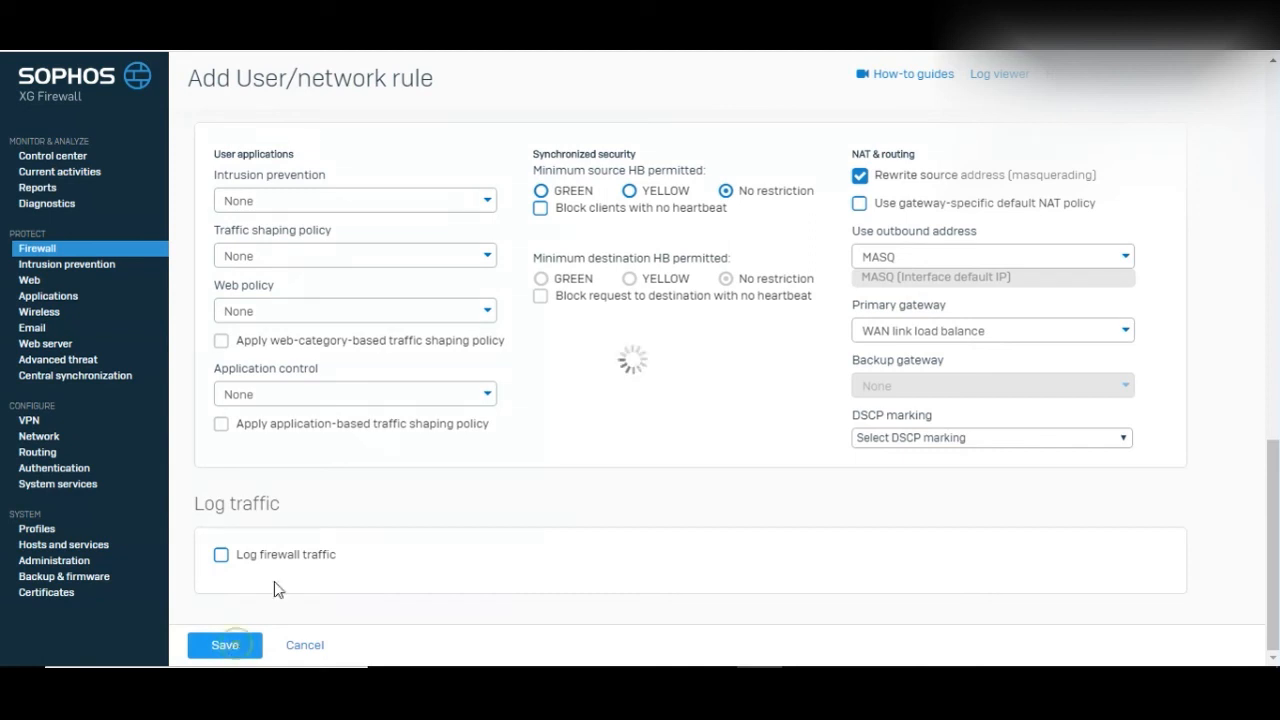